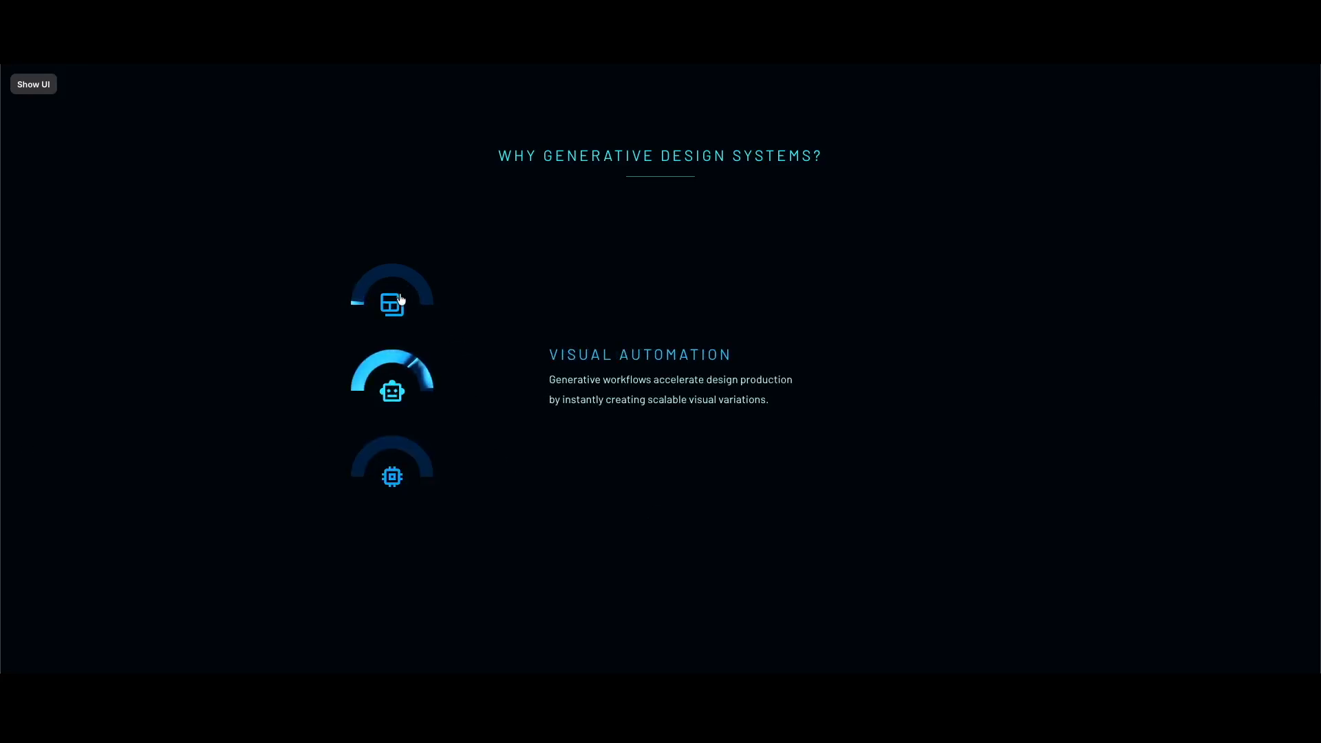
# Test switching slides with the robot and chip icons in the preview, then return to the editor
pyautogui.click(391, 477)
pyautogui.click(394, 392)
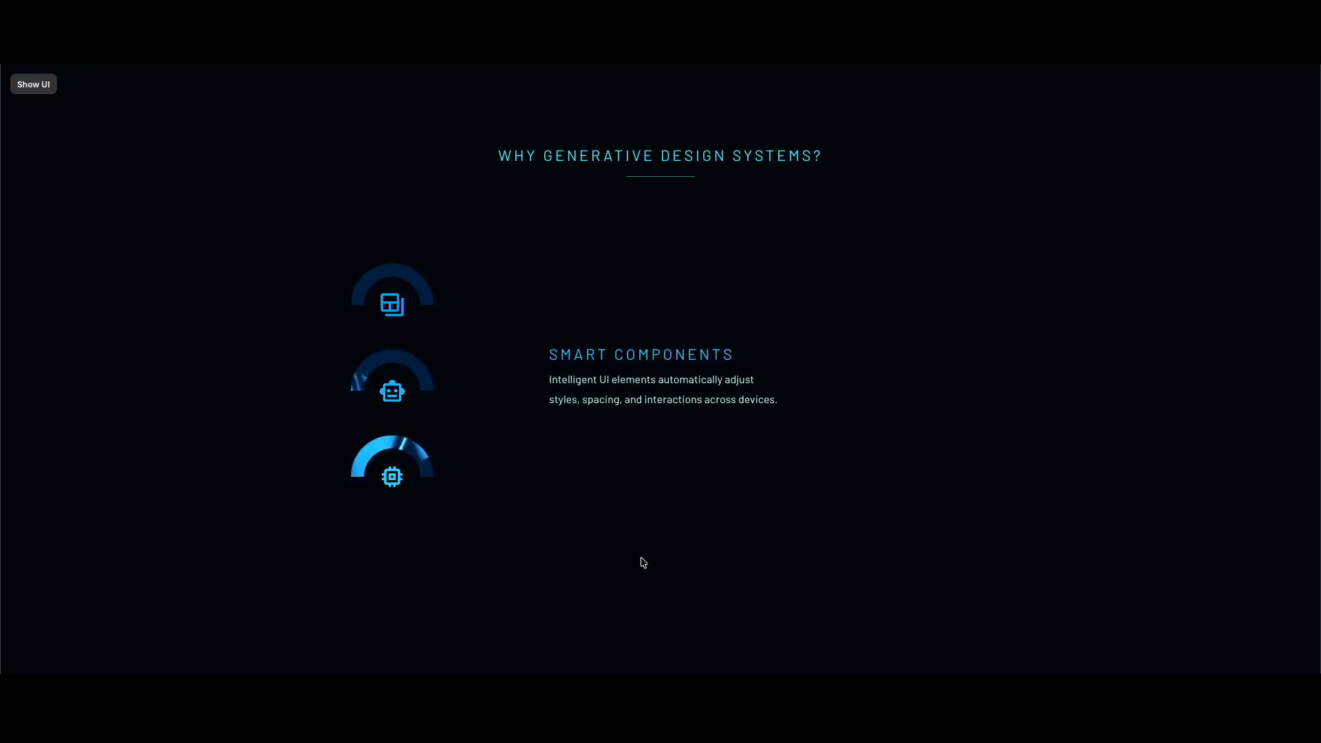
pyautogui.click(21, 83)
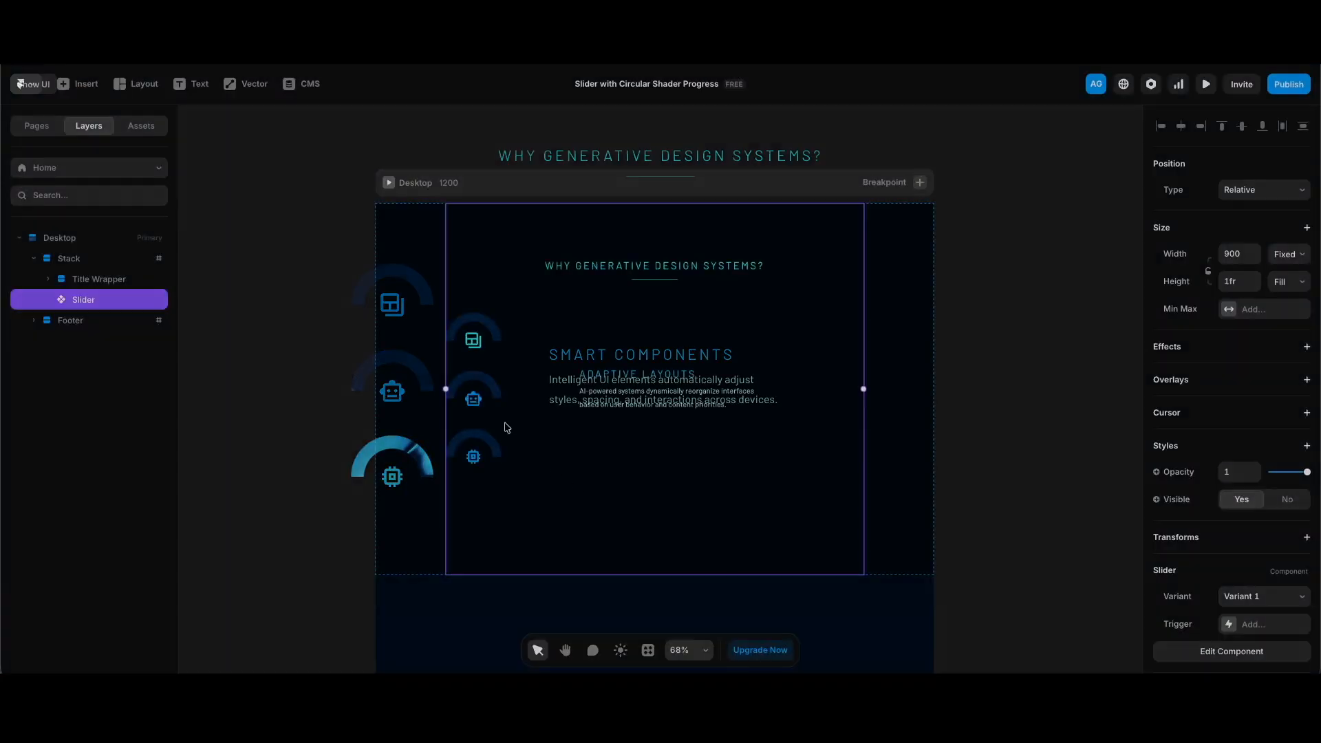
# Open the Slider component and its nested Icon & Shader component for editing
pyautogui.doubleClick(484, 395)
pyautogui.click(403, 333)
pyautogui.doubleClick(403, 333)
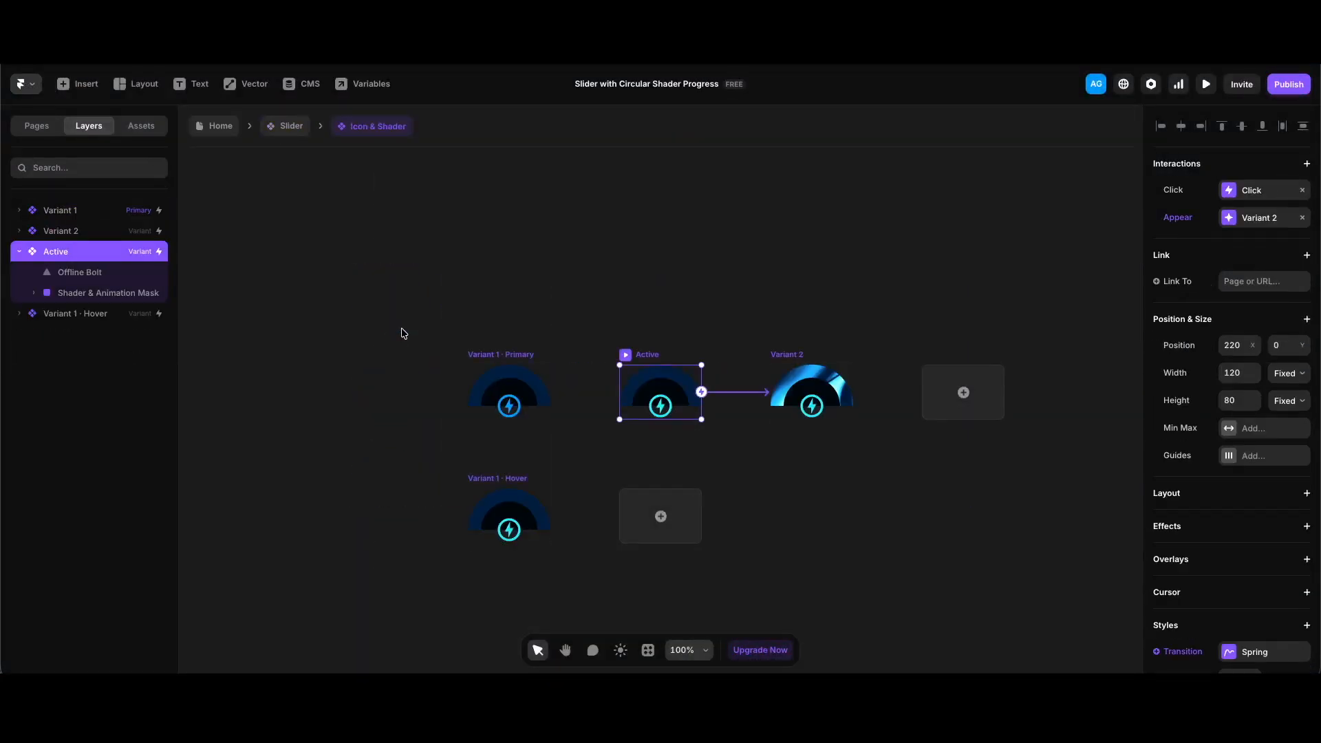
# Inspect the settings of the Offline Bolt, Shader & Animation Mask and Circular Frame layers in Variant 1
pyautogui.click(509, 408)
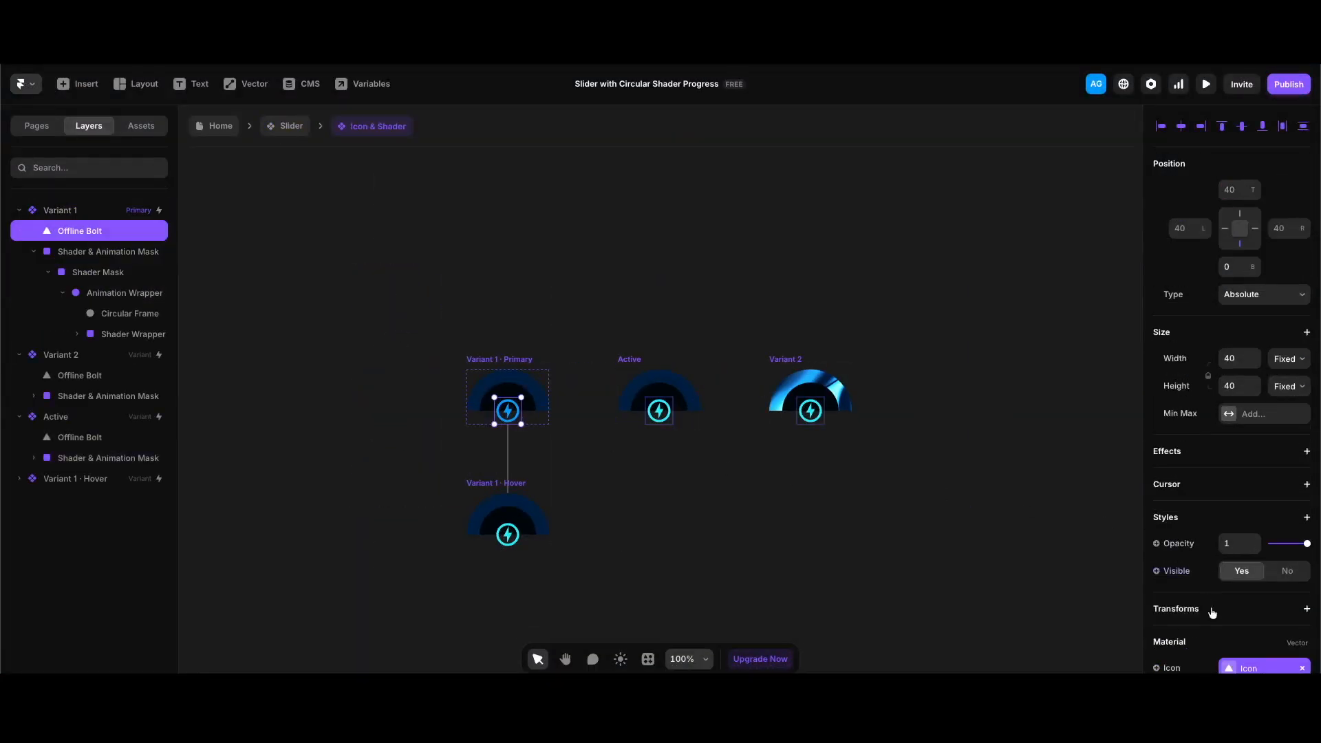
pyautogui.scroll(-2, 1211, 609)
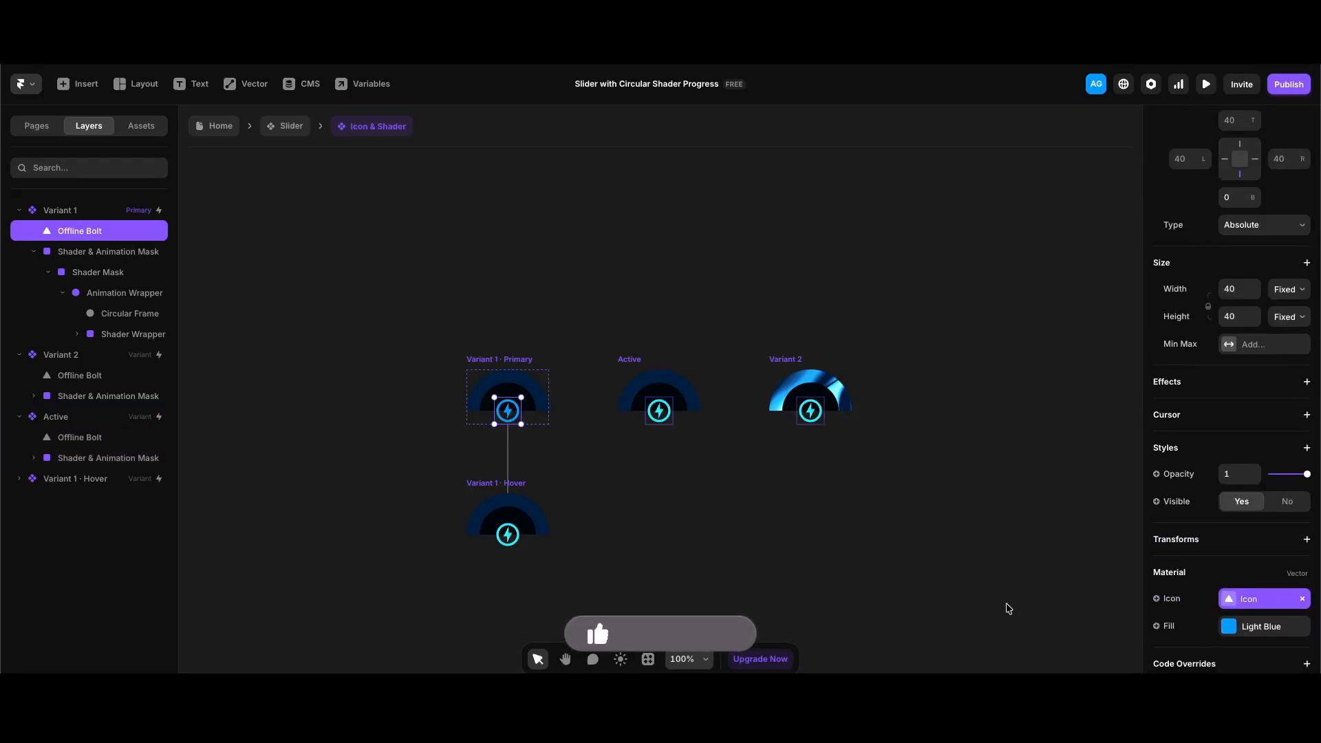
pyautogui.press('Tab')
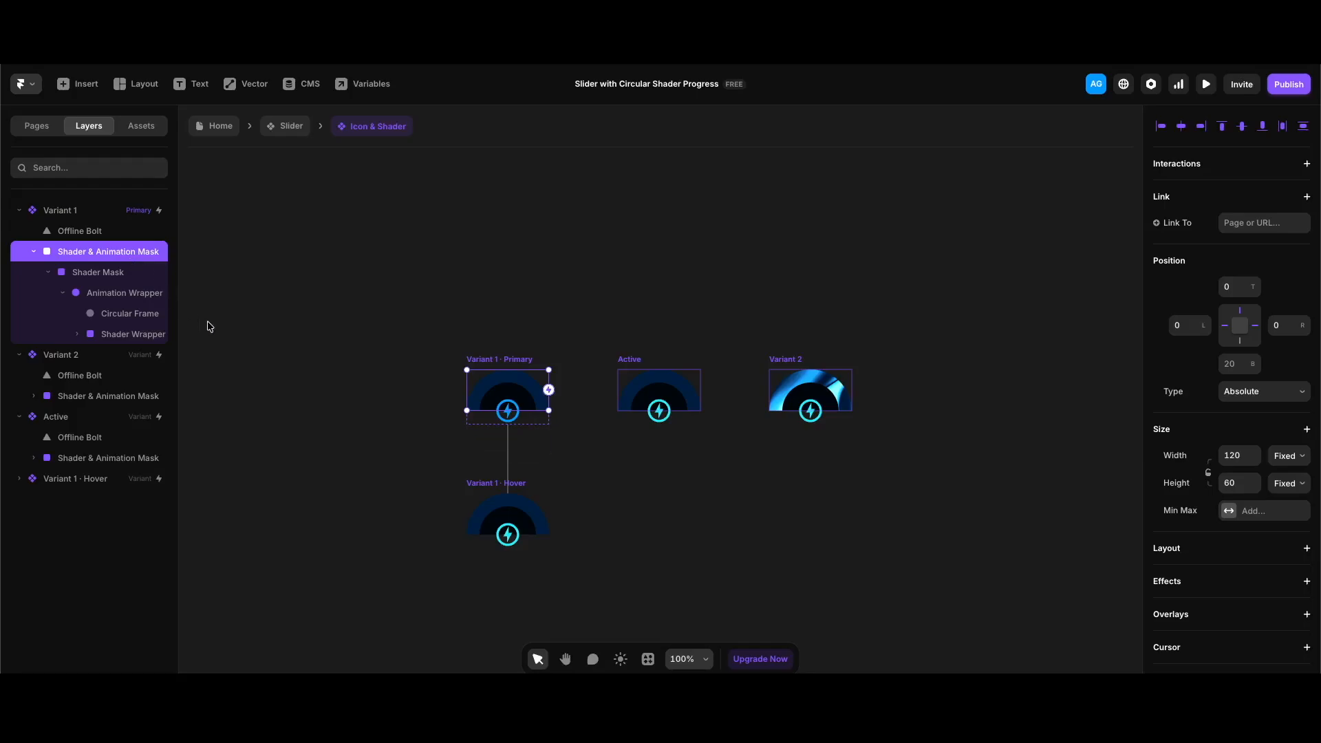
pyautogui.click(148, 315)
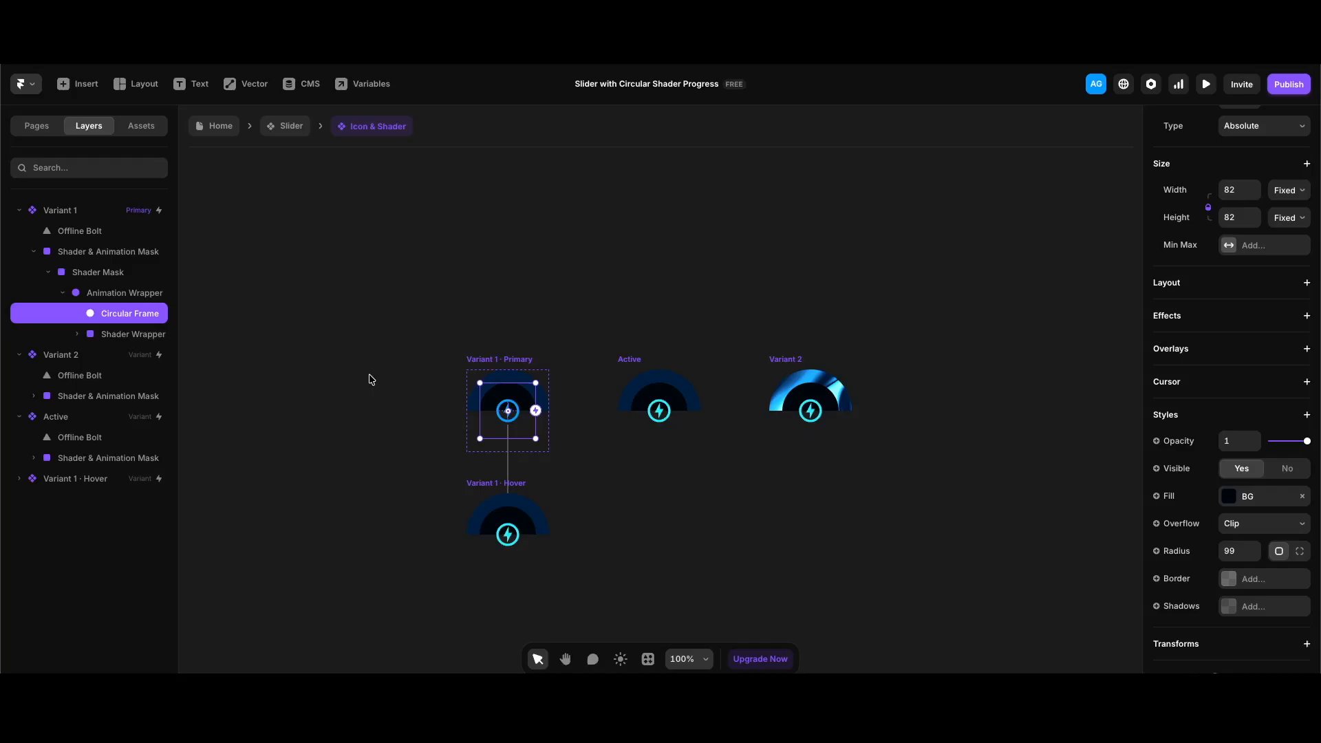
# Copy the Shader Mask layer from Variant 1 onto the empty canvas beside the variants
pyautogui.press('Escape')
pyautogui.press('Escape')
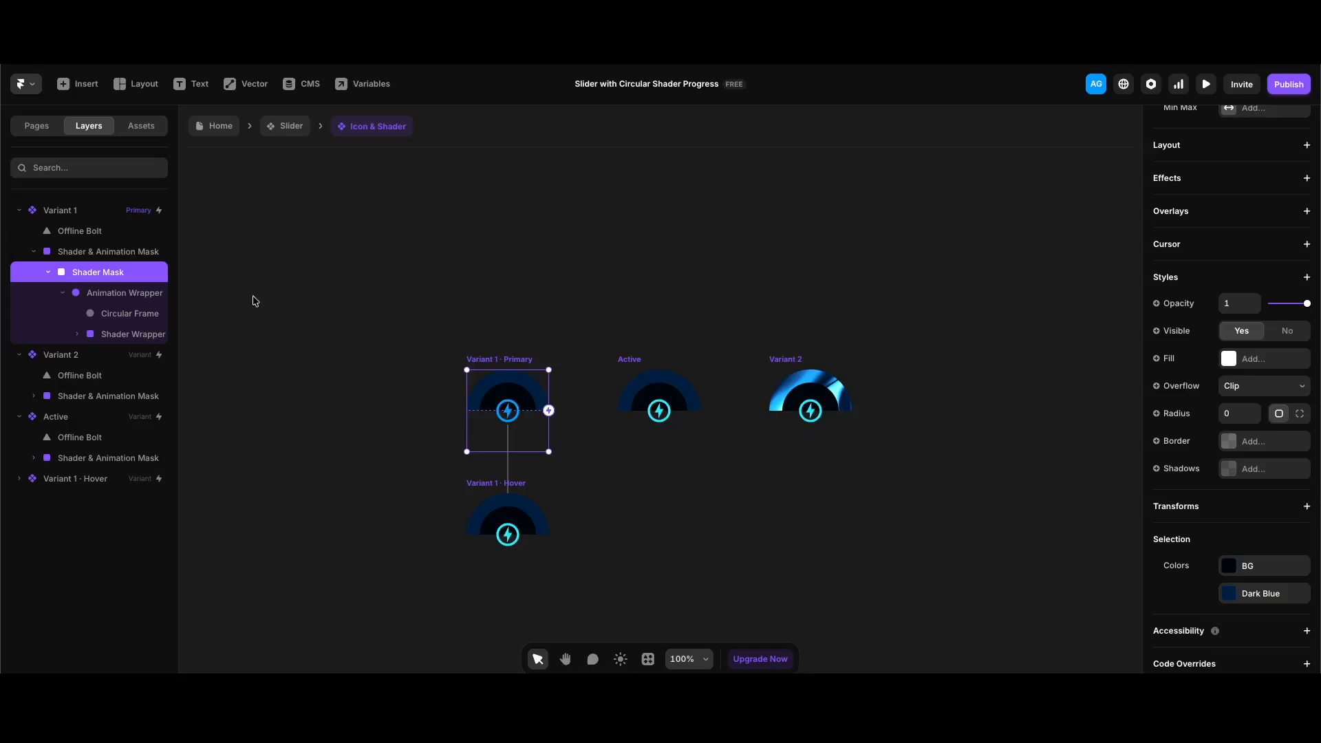
pyautogui.hscroll(-3, 214, 319)
pyautogui.click(435, 451)
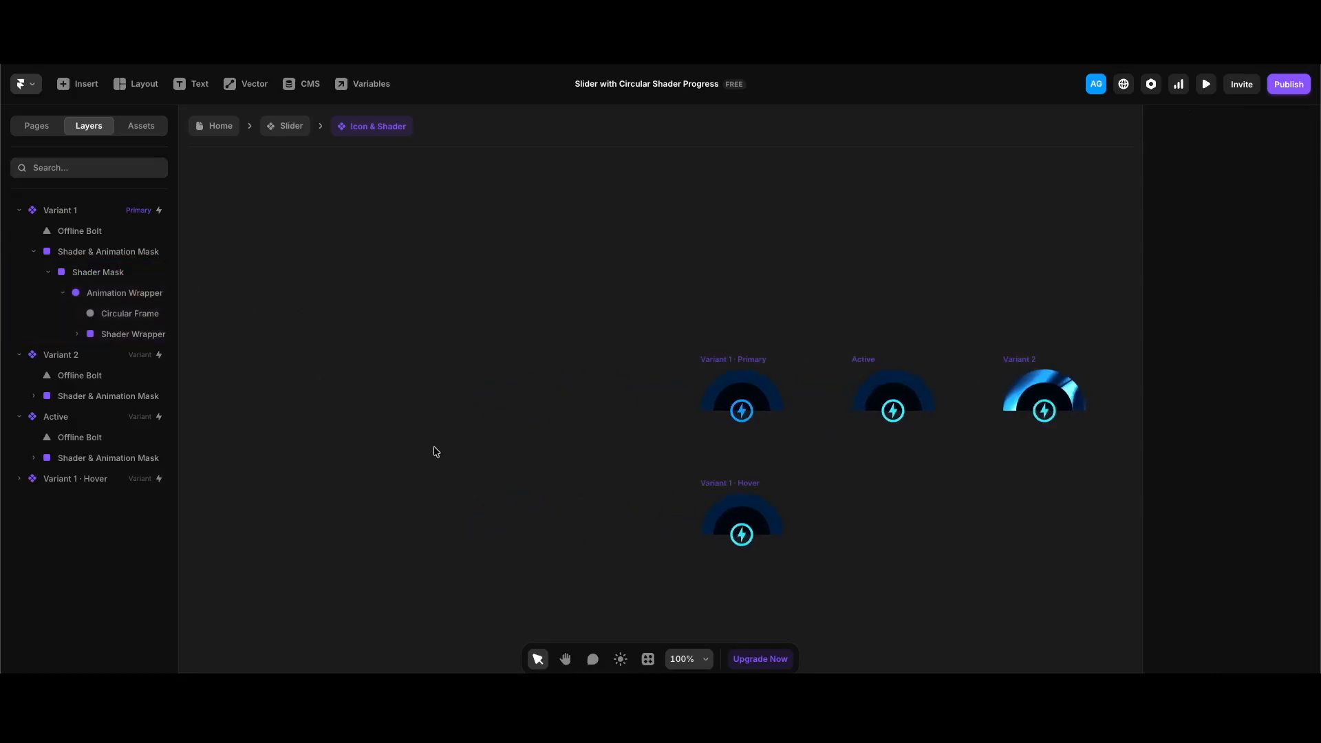
pyautogui.hotkey('ctrl', 'v')
pyautogui.click(34, 520)
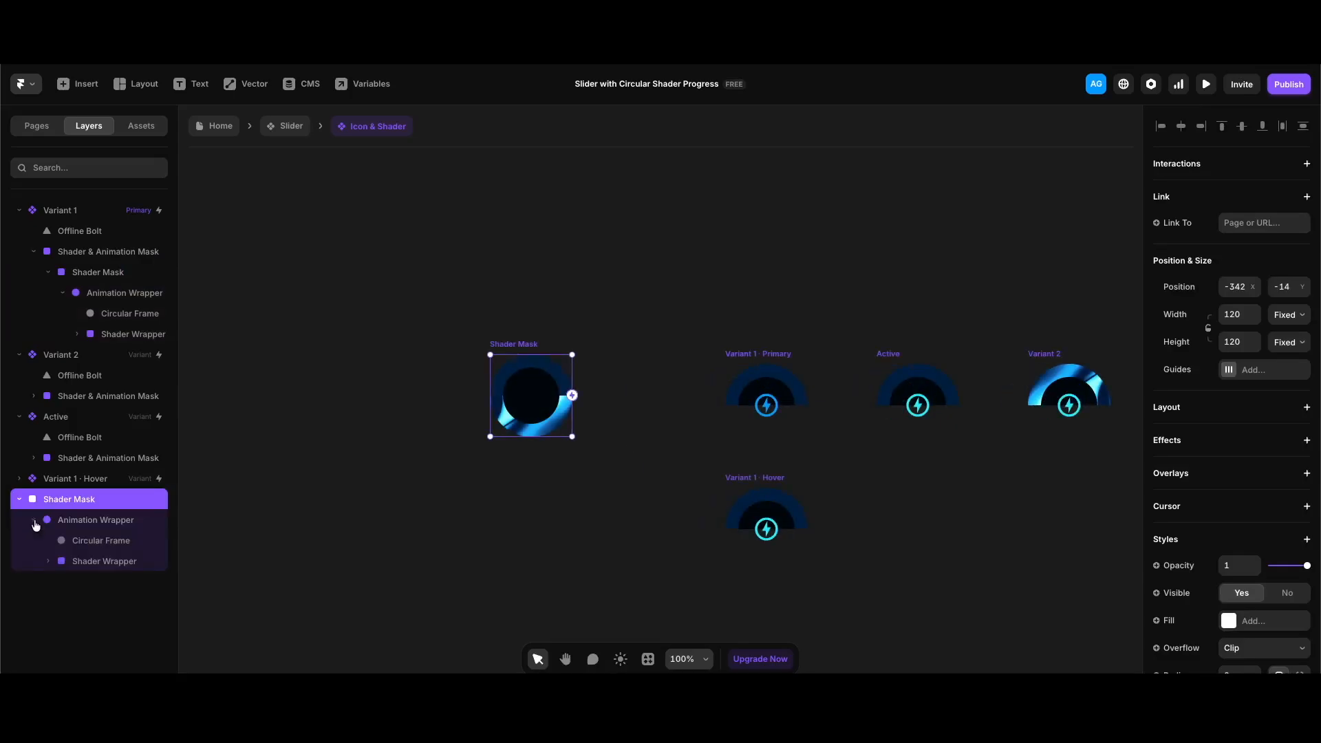
# Inspect the copied mask's Shader Wrapper and Animation Wrapper, and try moving its Circular Frame before undoing the move
pyautogui.click(109, 567)
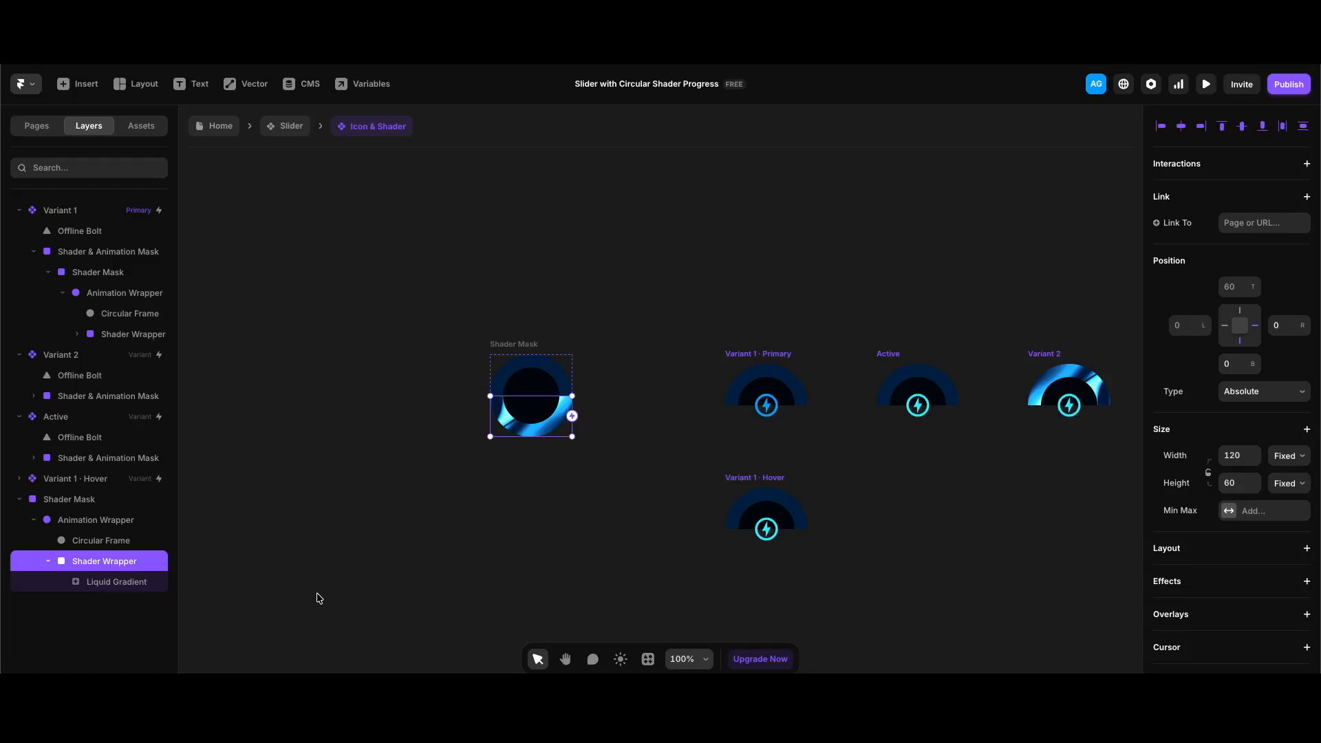
pyautogui.click(101, 542)
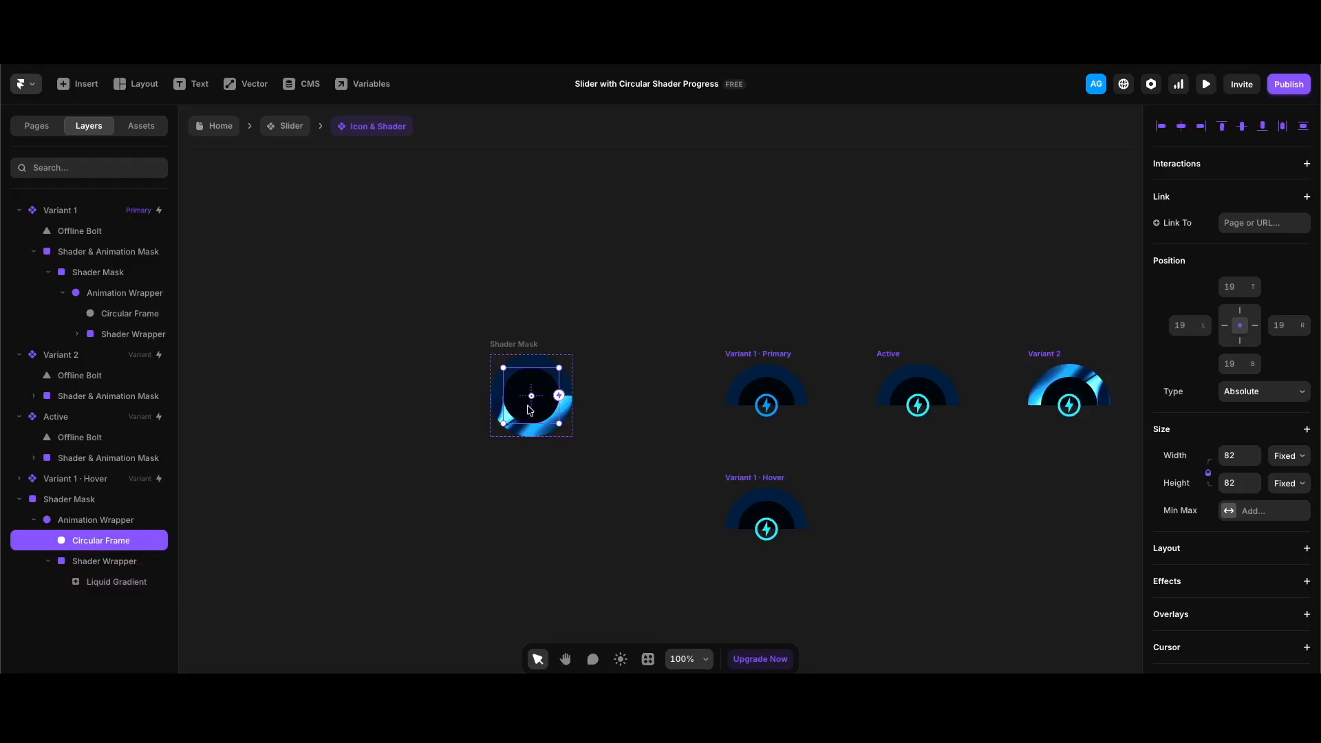
pyautogui.moveTo(531, 406); pyautogui.dragTo(549, 385)
pyautogui.hotkey('ctrl', 'z')
pyautogui.click(129, 521)
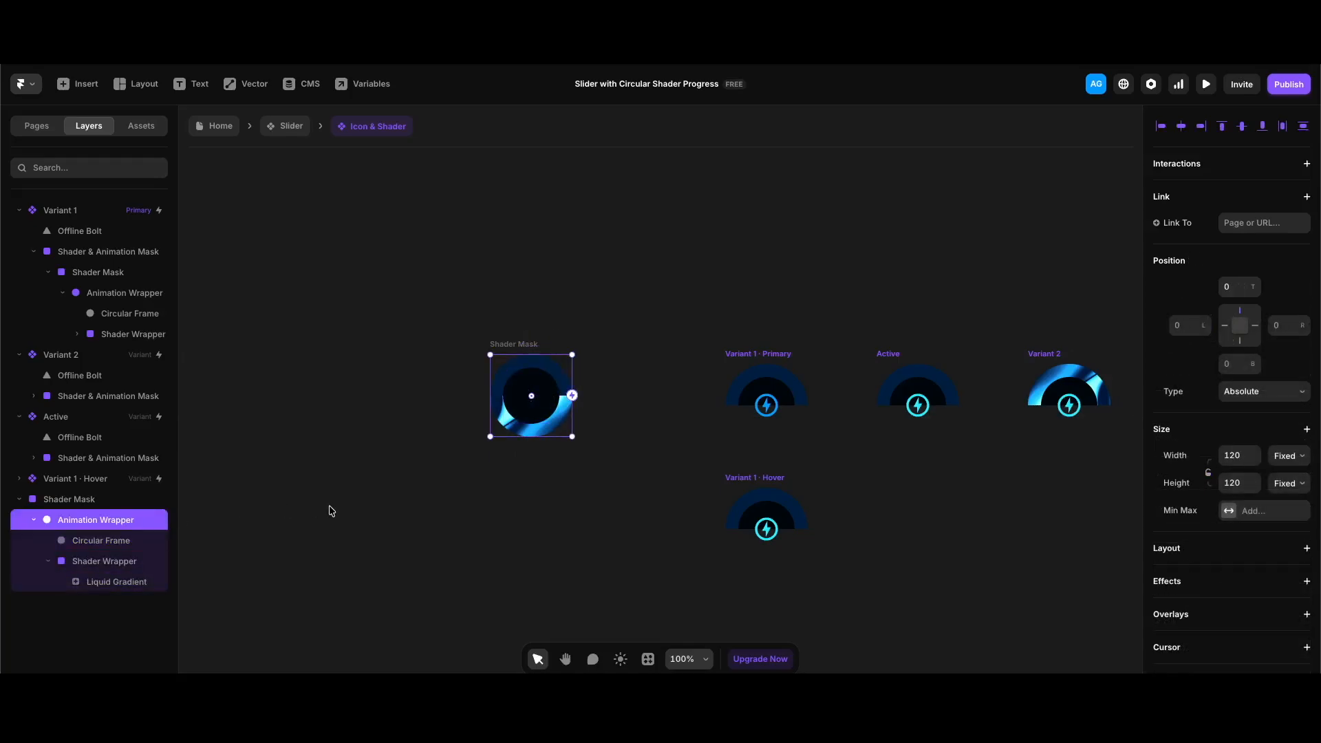
# Try rotating the copied mask's Shader Wrapper, and rotate its Animation Wrapper to demonstrate the circular progress motion
pyautogui.click(111, 563)
pyautogui.moveTo(575, 439); pyautogui.dragTo(481, 422)
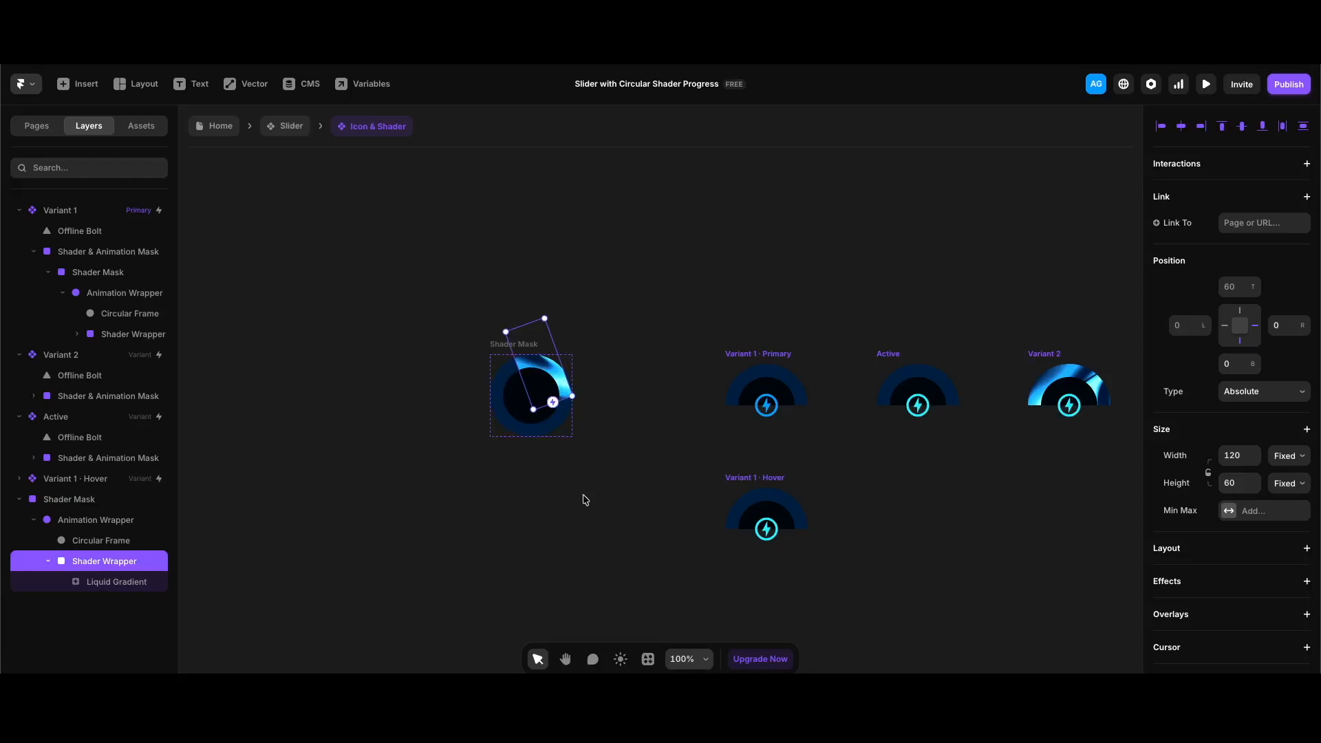
pyautogui.click(115, 523)
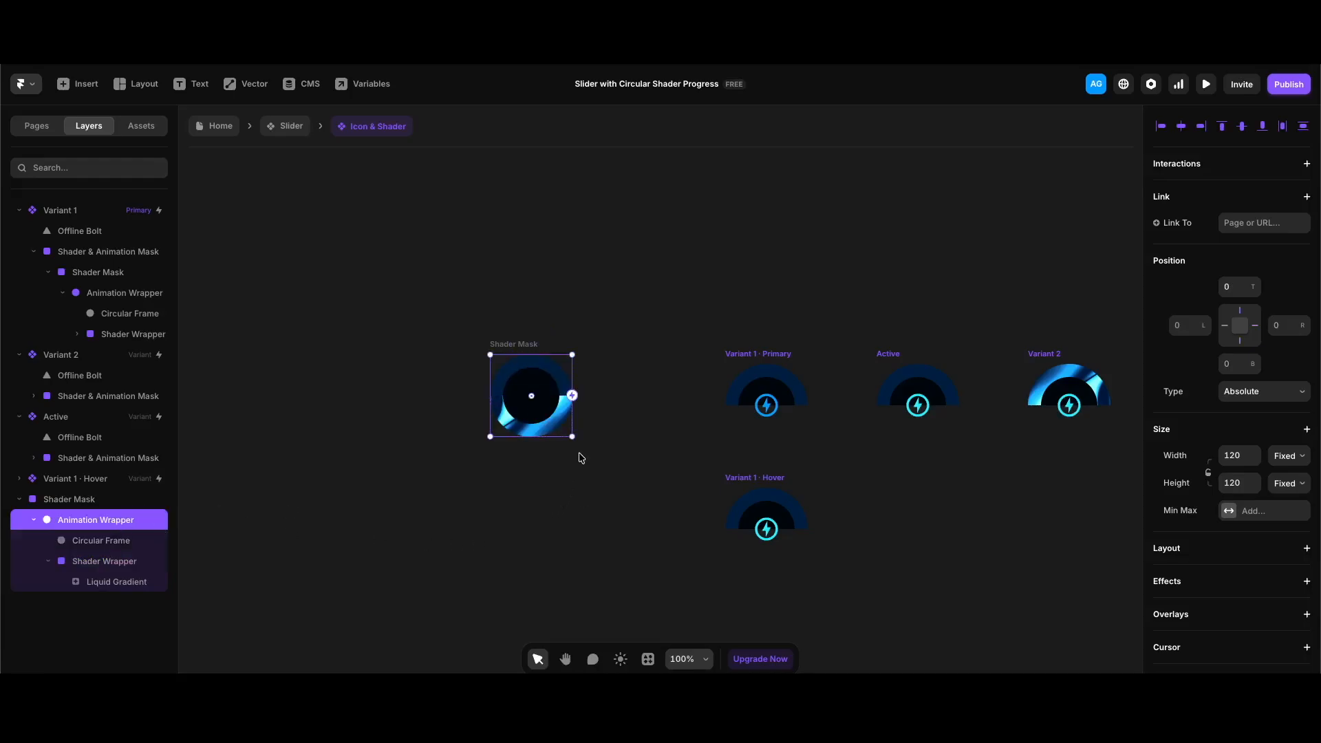
pyautogui.moveTo(576, 441); pyautogui.dragTo(454, 334)
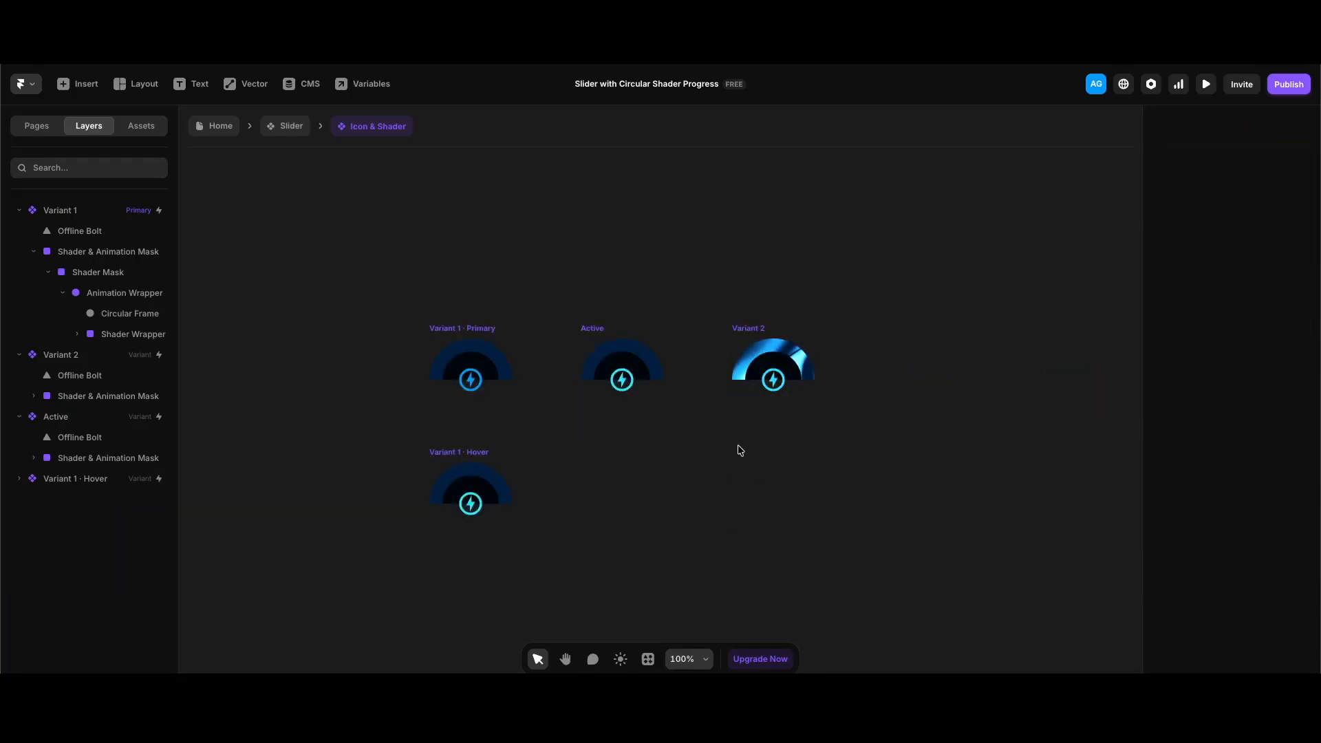
# Inspect Variant 2 and the Active variant, and enter 5 in the Active variant's transition settings
pyautogui.click(748, 327)
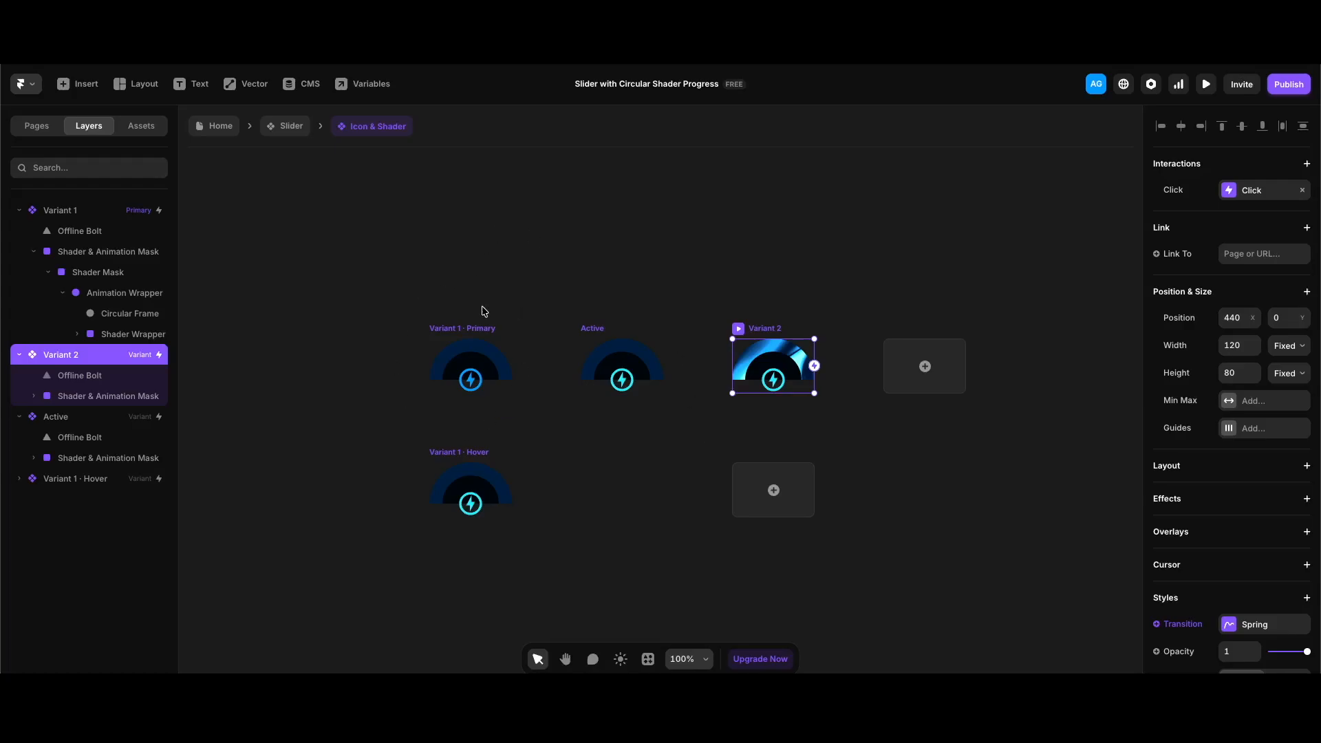
pyautogui.click(598, 344)
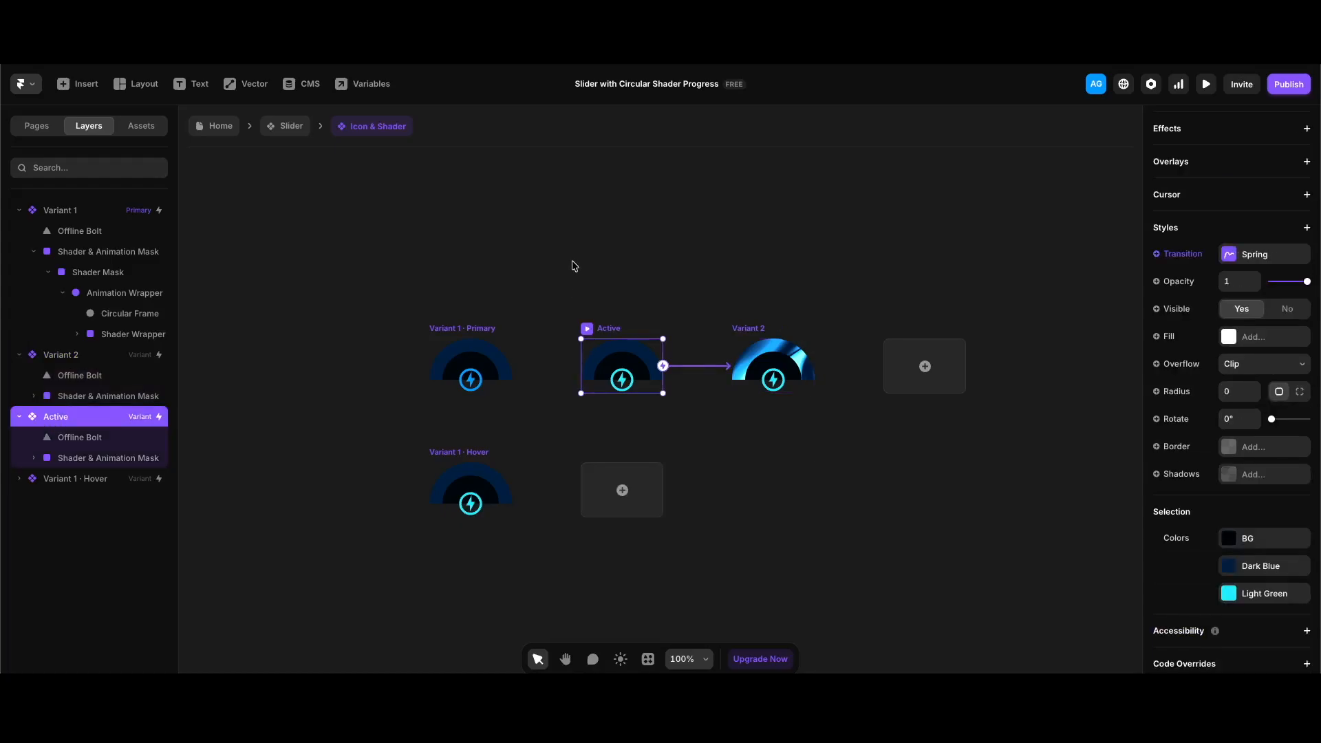
pyautogui.scroll(3, 1267, 405)
pyautogui.click(1266, 405)
pyautogui.click(1046, 574)
pyautogui.write('5')
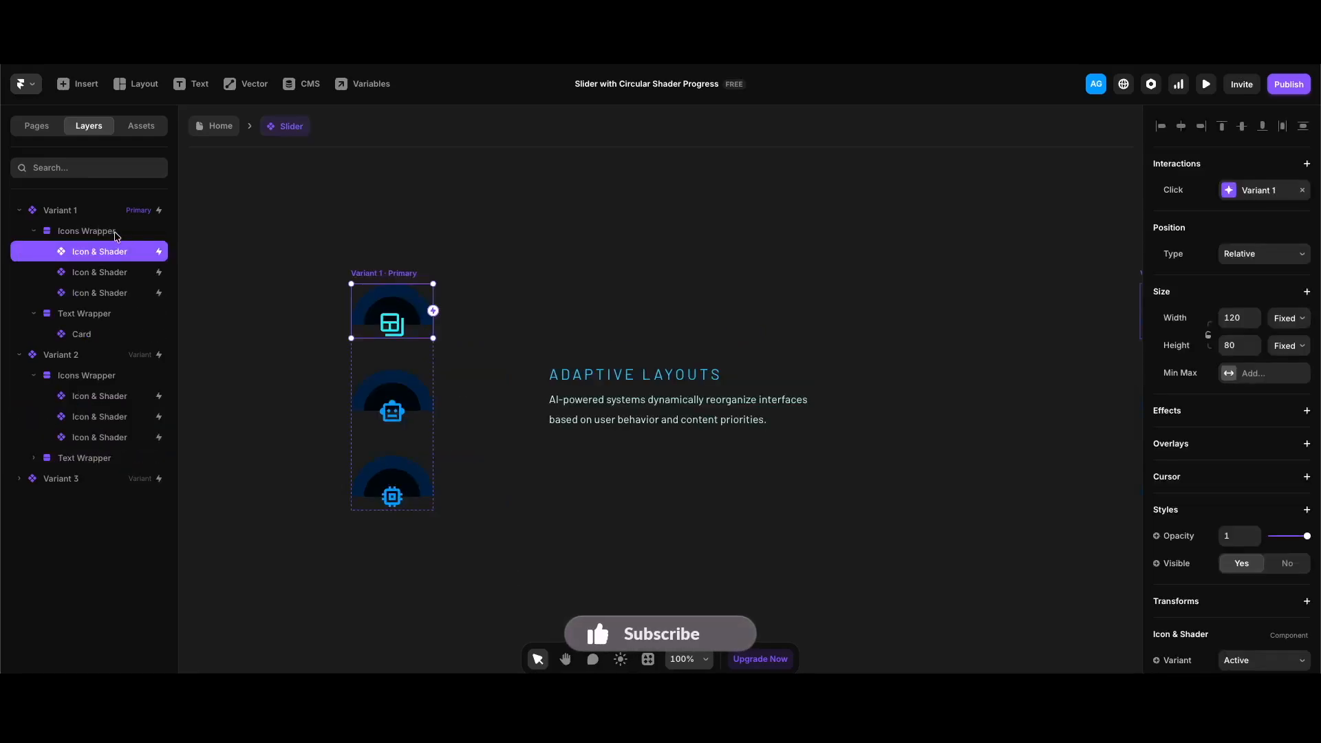
# Inspect the Icons Wrapper, Text Wrapper and Card layers, and the overall layout of the Slider's Variant 1
pyautogui.click(110, 234)
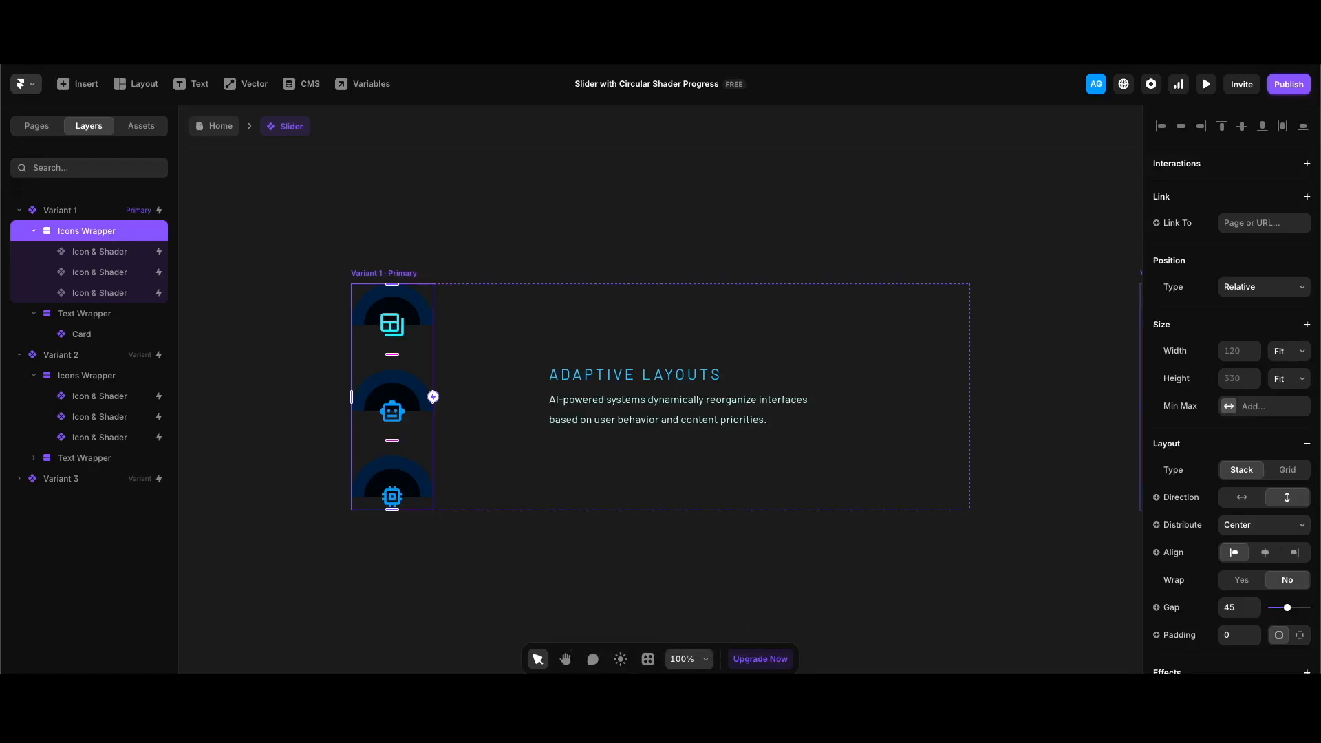
pyautogui.click(90, 314)
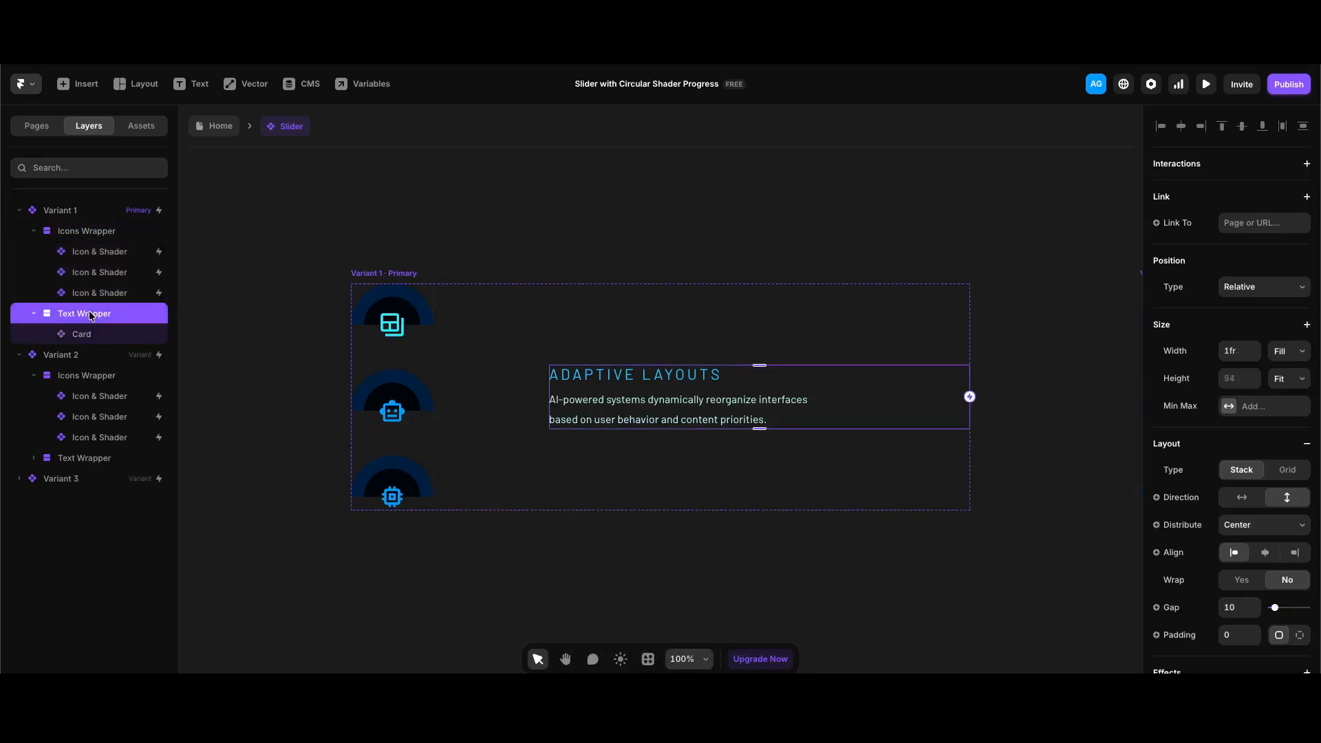
pyautogui.click(87, 335)
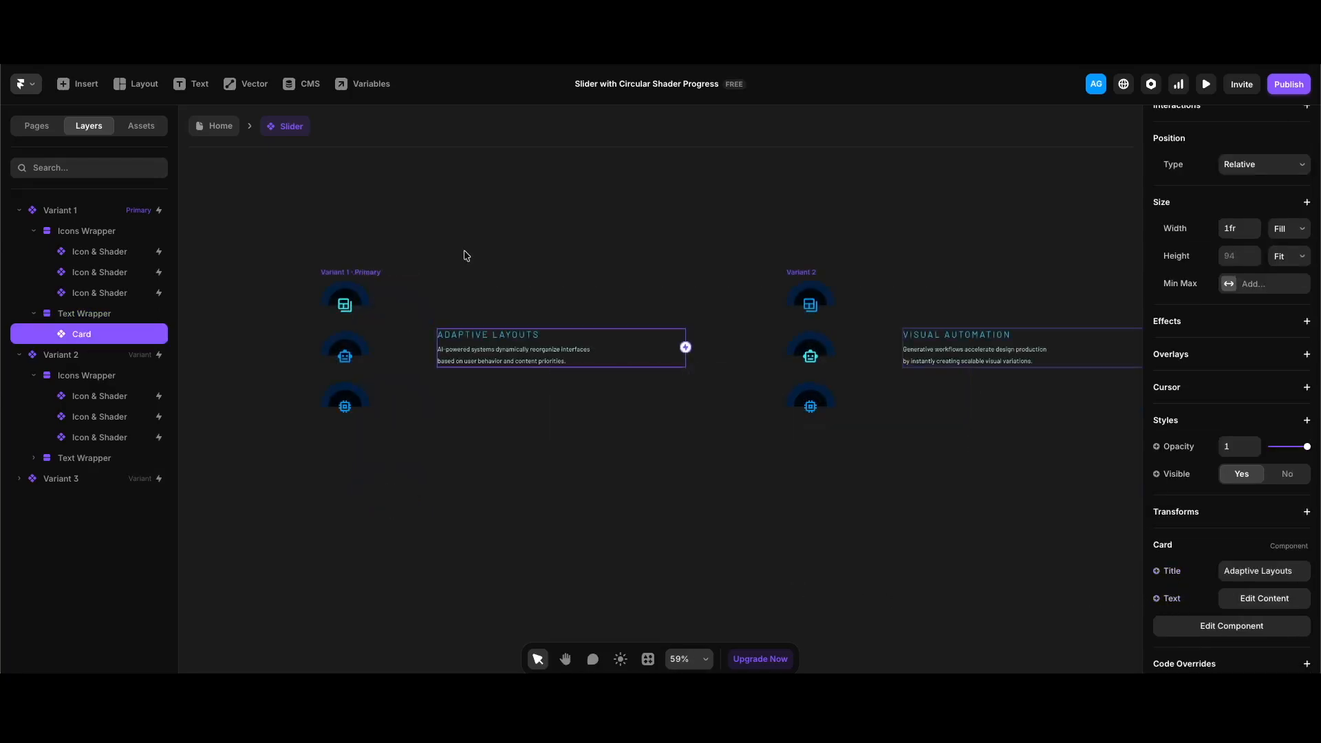
pyautogui.click(346, 273)
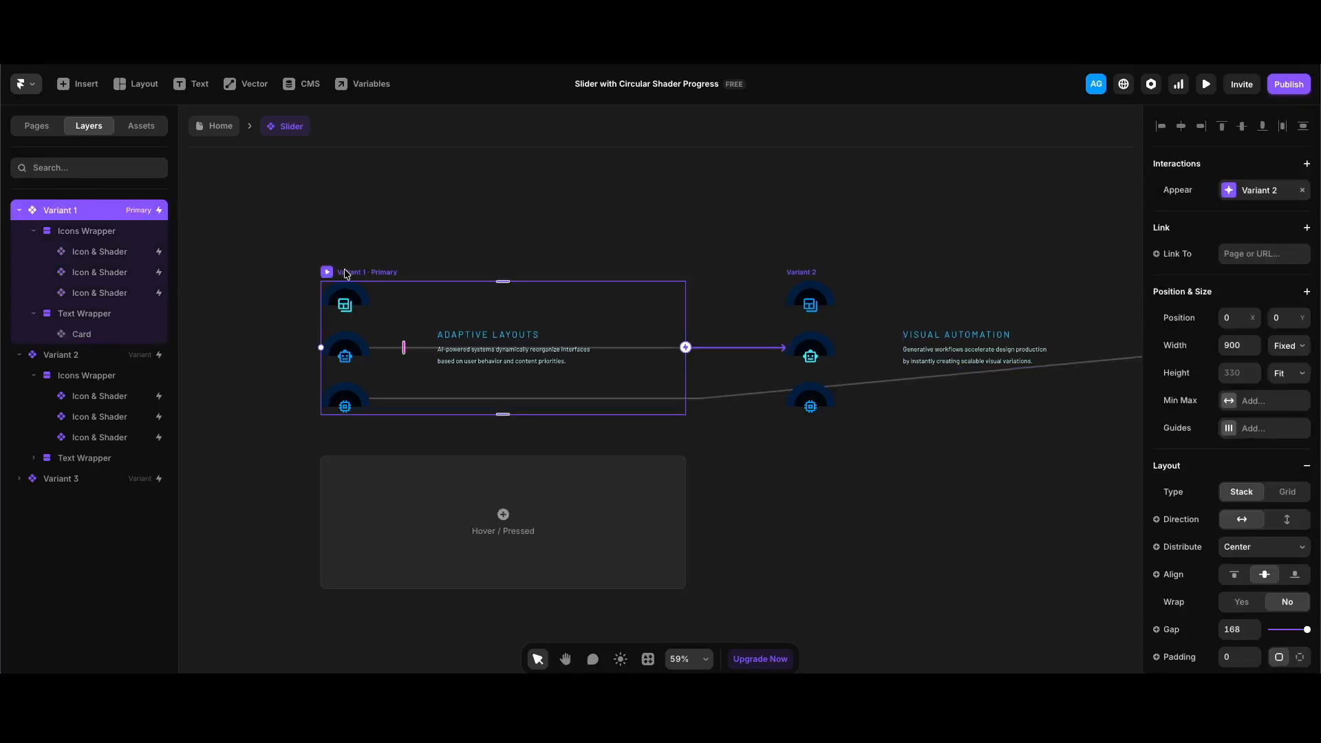
# Check the variant and icon settings of the first icon in Variant 1 and the second icon in Variant 2
pyautogui.click(349, 298)
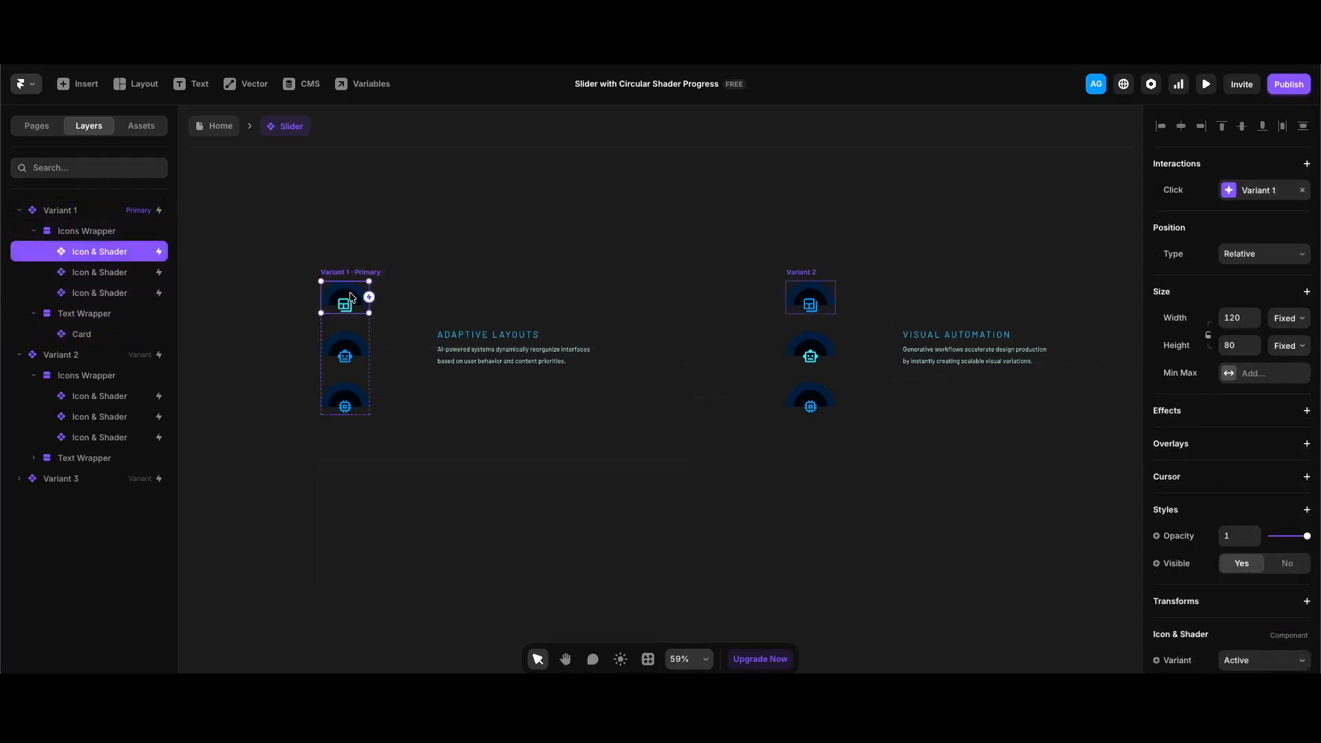
pyautogui.scroll(-3, 1251, 551)
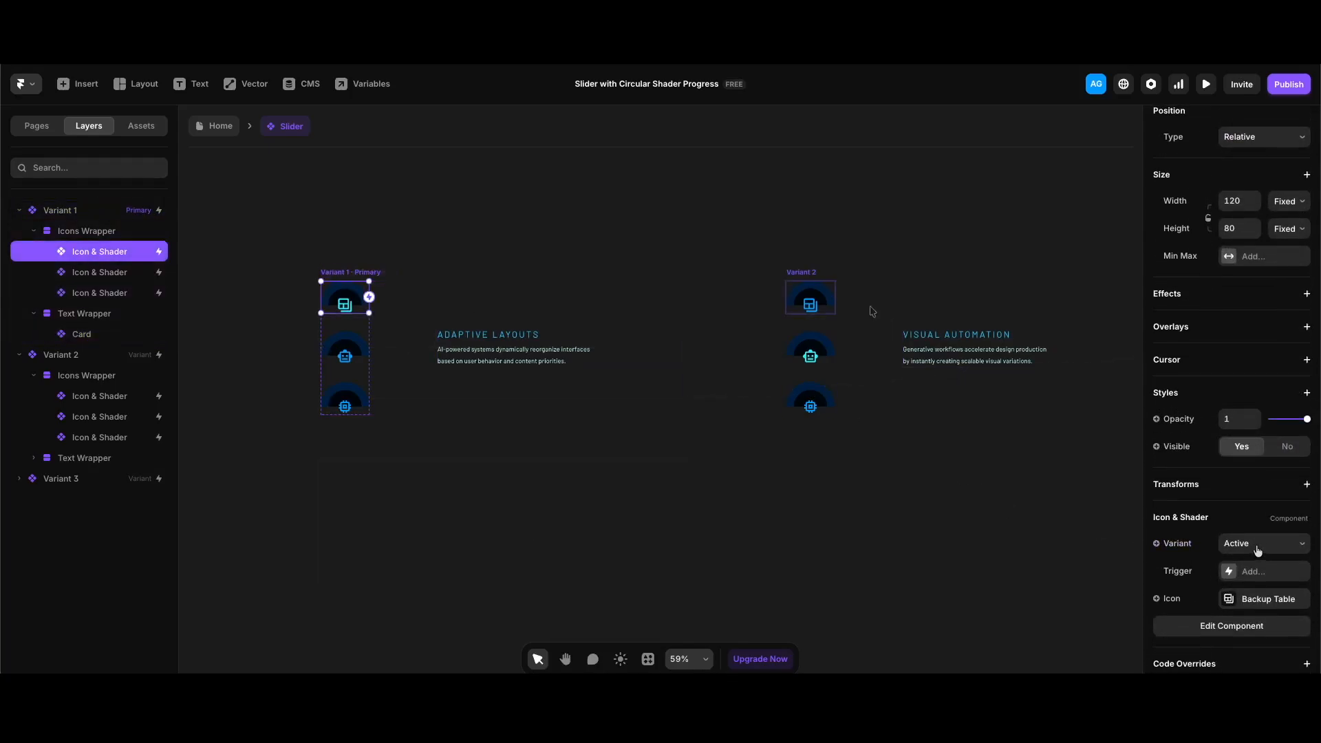
pyautogui.click(810, 348)
pyautogui.scroll(-3, 1273, 591)
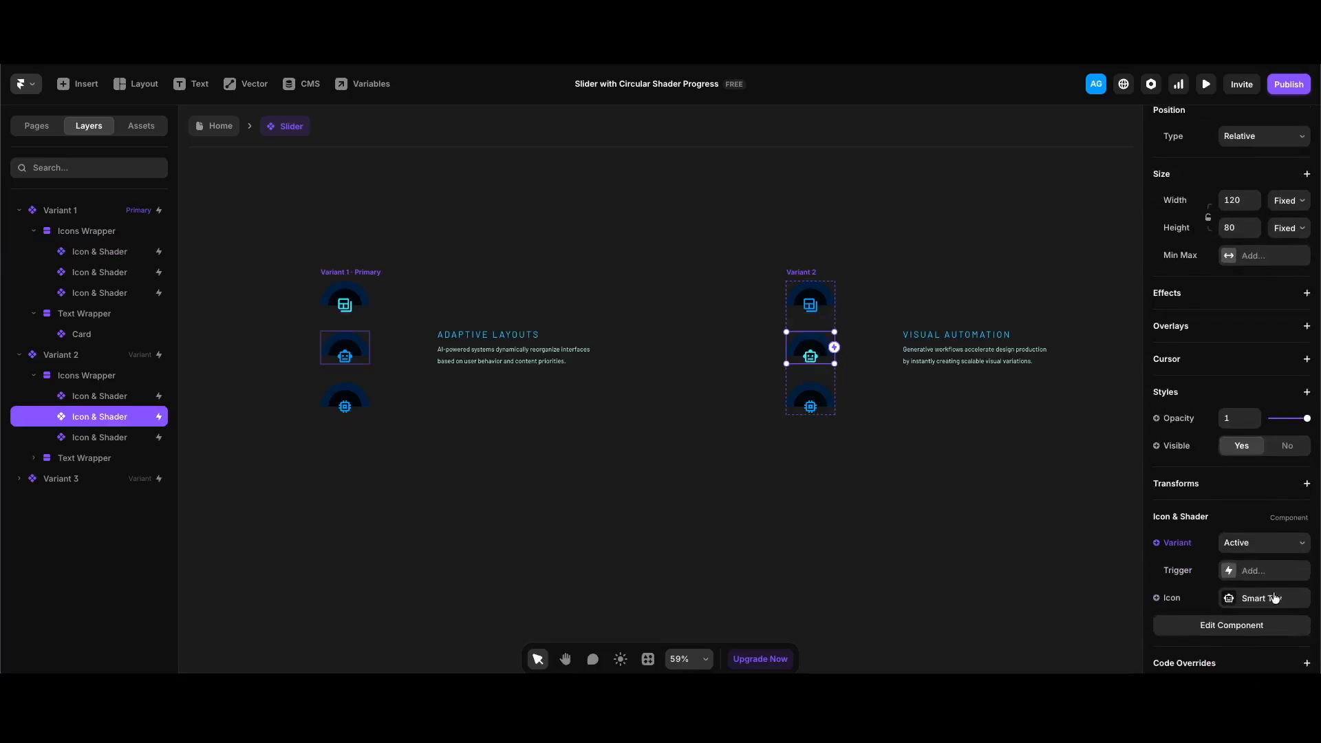
# Examine the Slider Variant 1 Appear interaction and the second icon's interaction
pyautogui.click(347, 275)
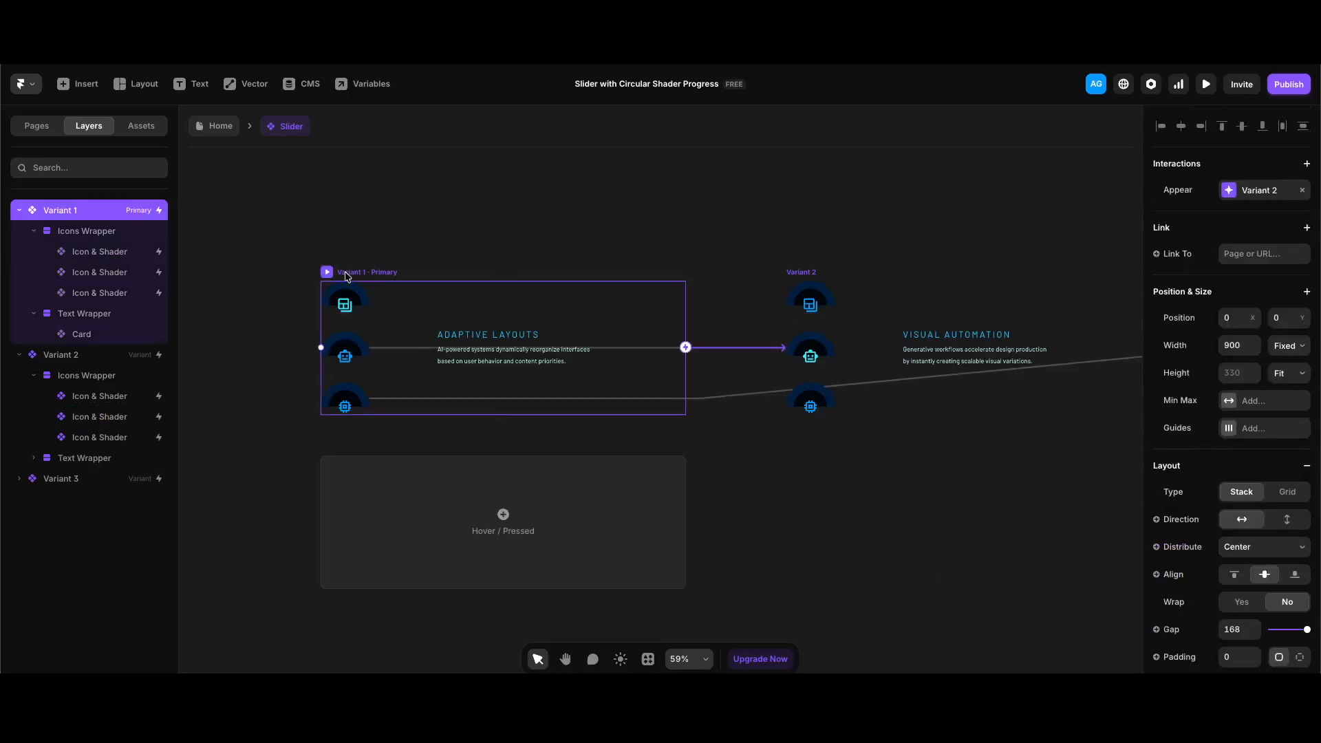
pyautogui.click(1259, 190)
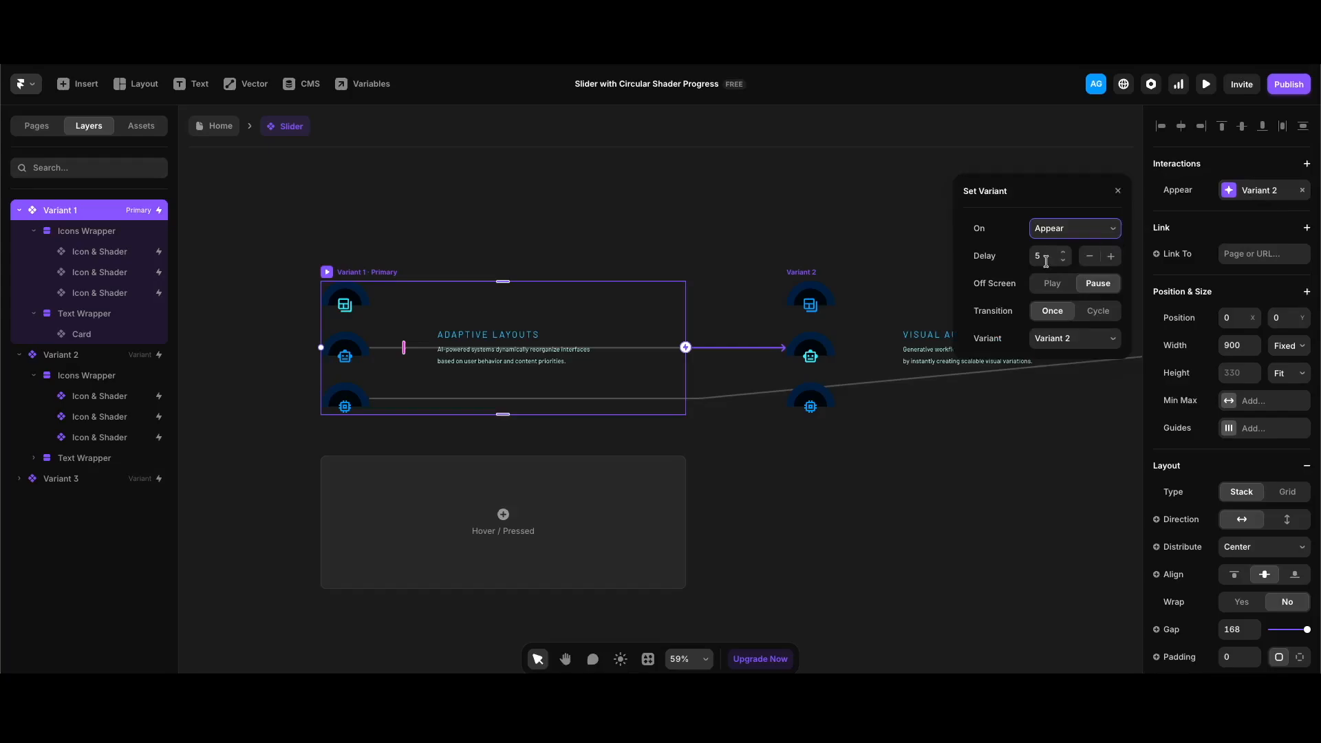
pyautogui.click(357, 353)
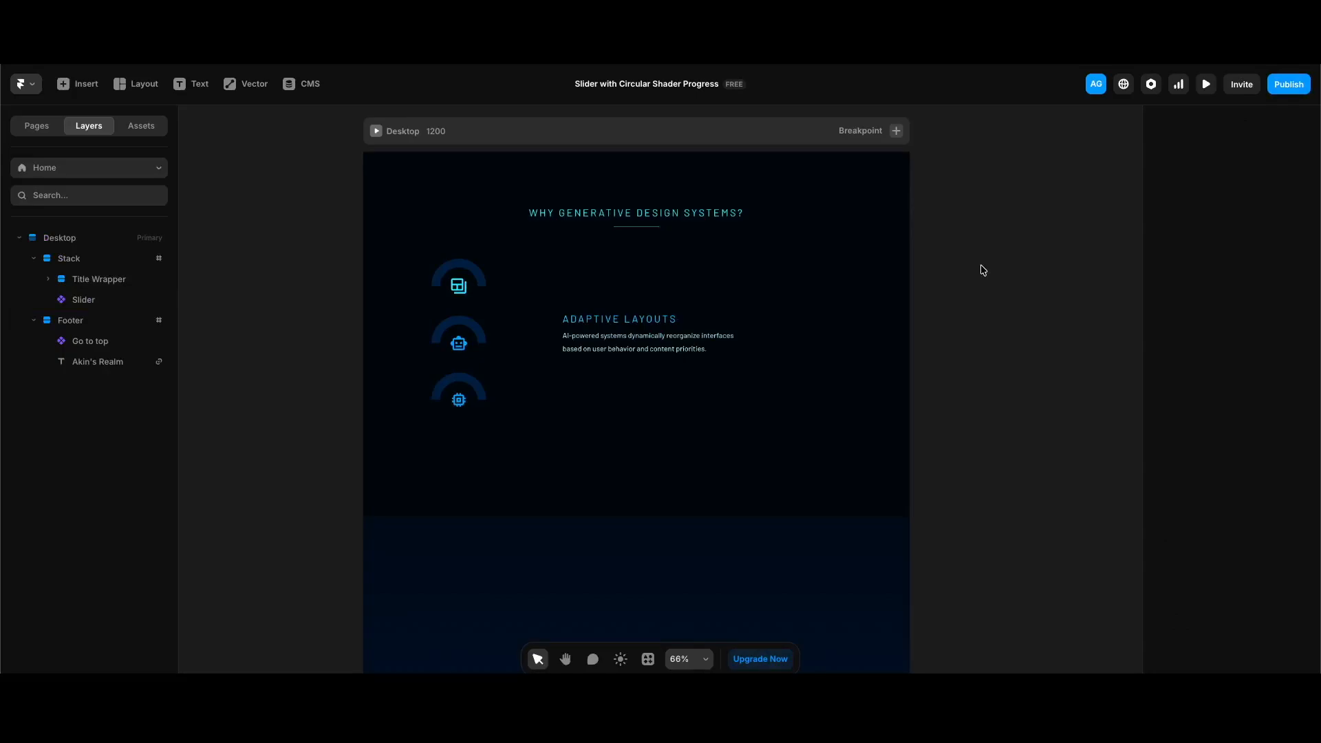
# Preview the Home page without the editor interface and test the slider by activating each of its three icons
pyautogui.hotkey('ctrl', '\\')
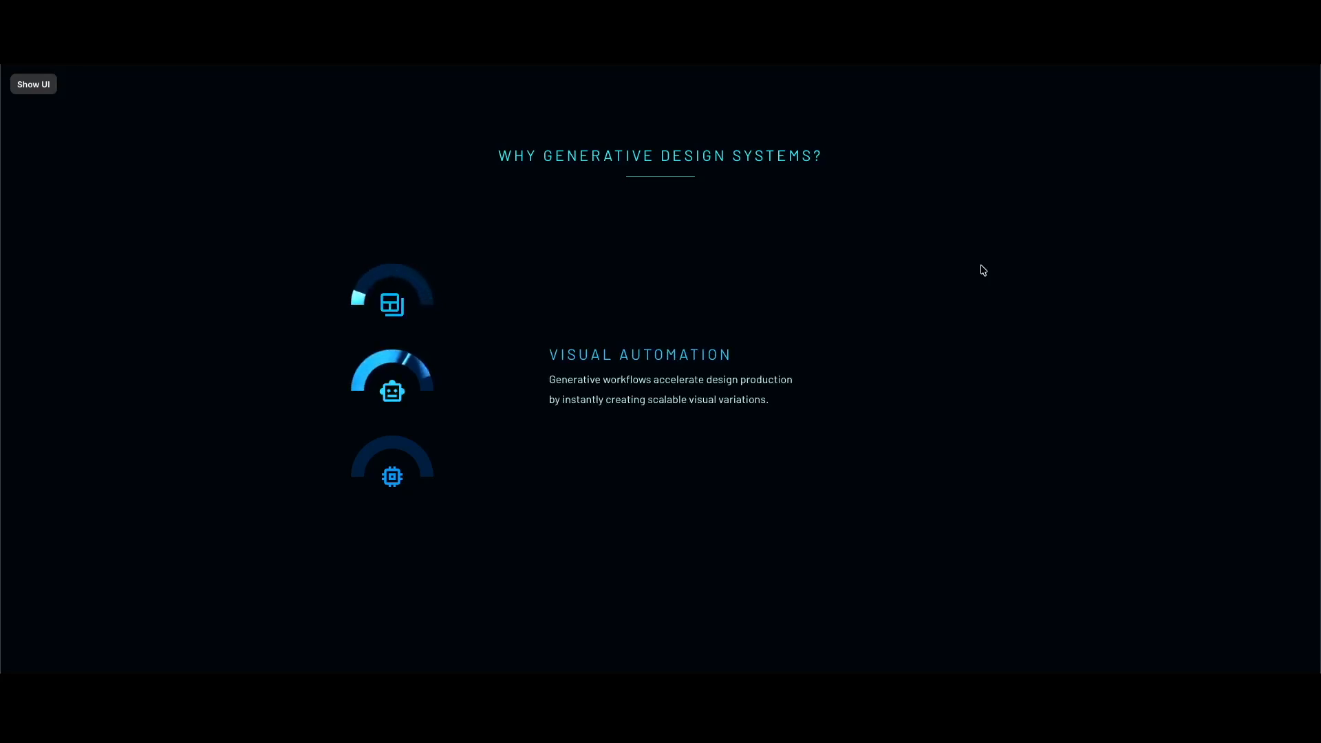
pyautogui.click(397, 474)
pyautogui.click(415, 304)
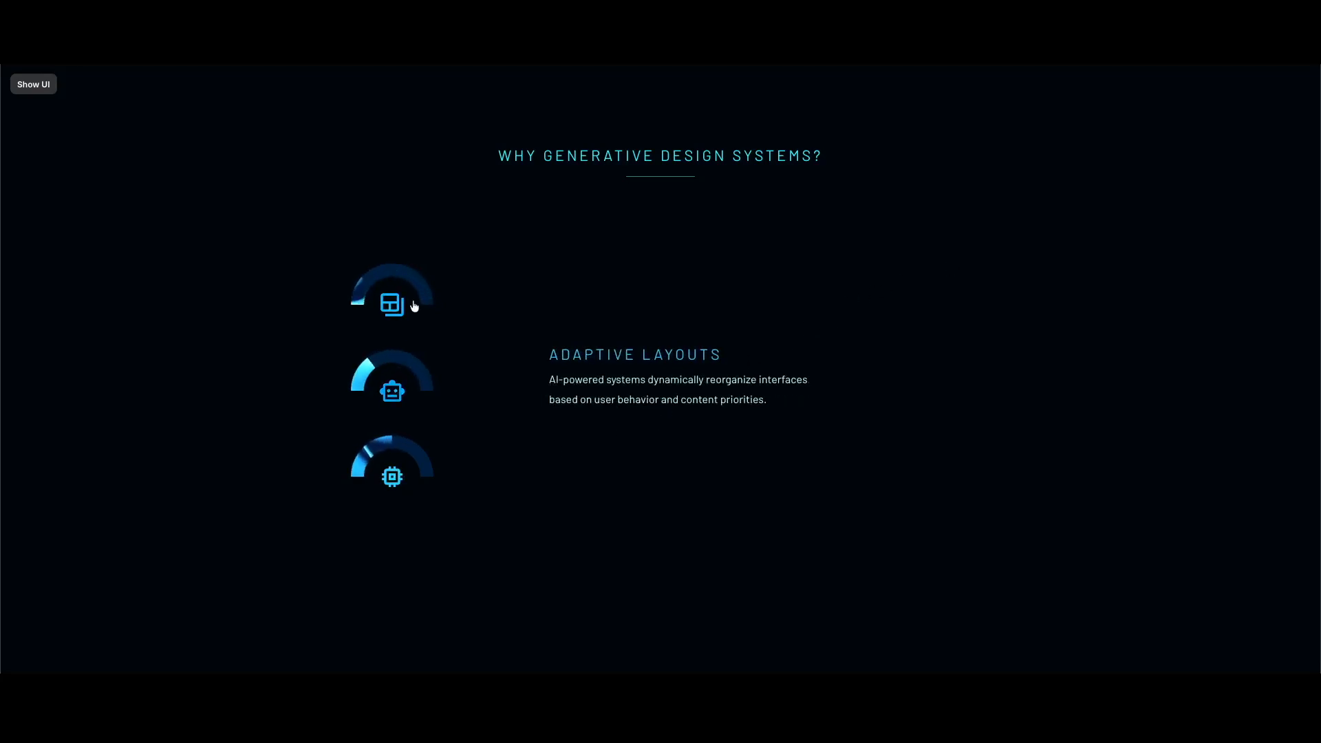
pyautogui.click(404, 391)
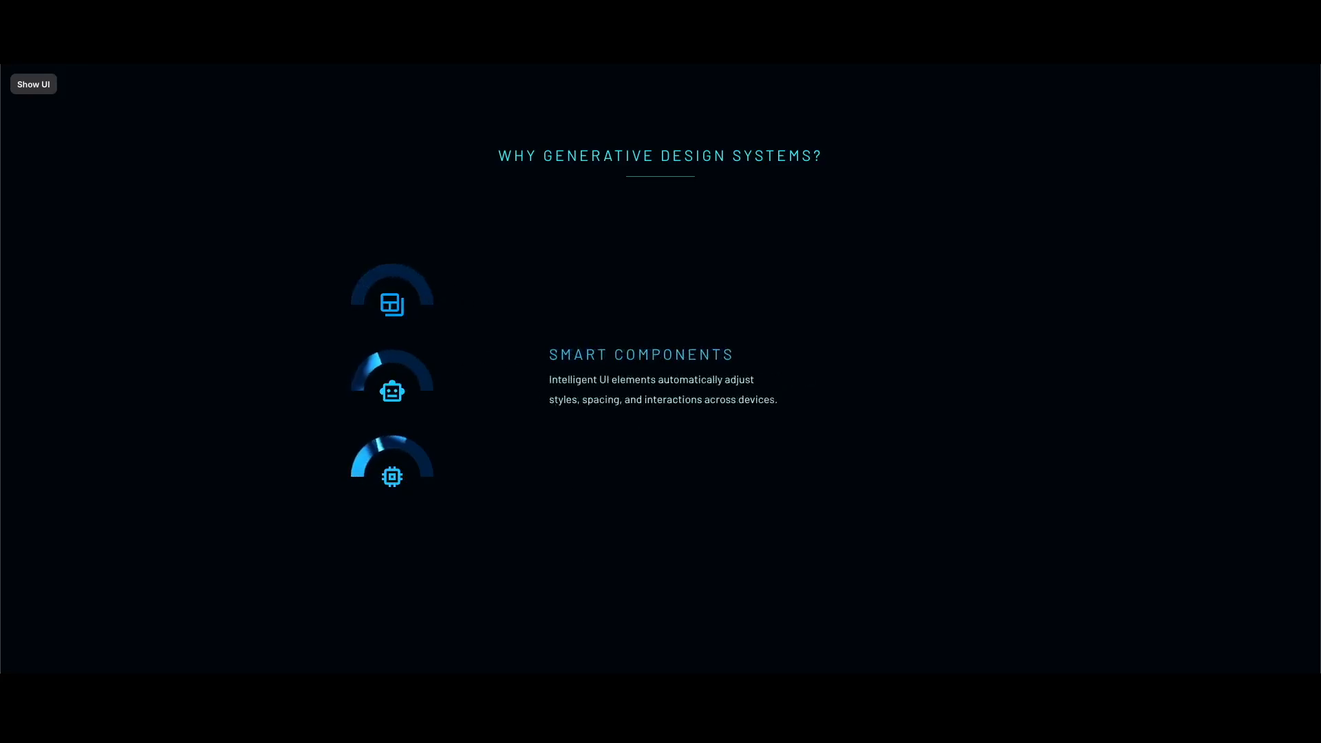